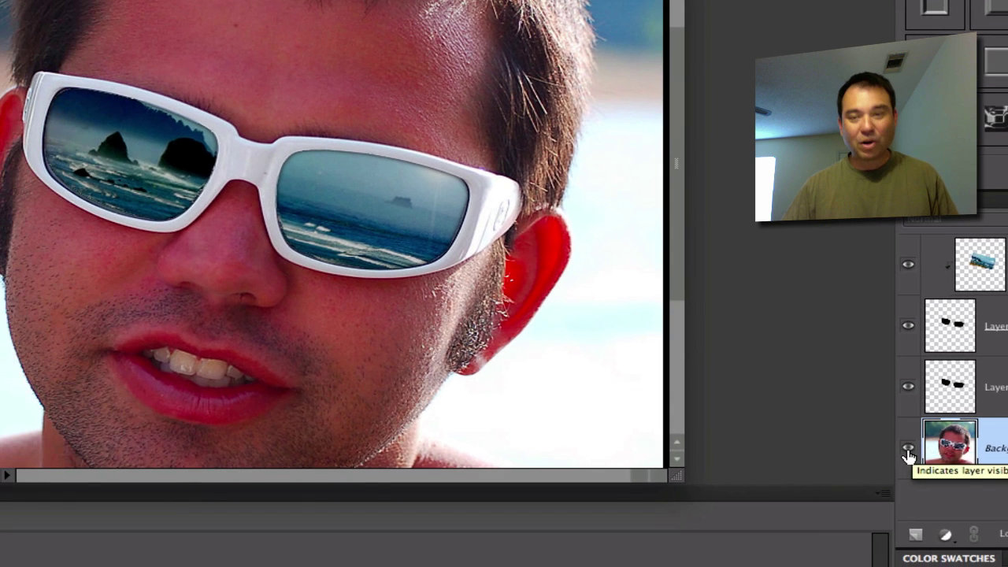
- Solo the Background layer, restore the three upper layers, then solo the Background again
key("alt")
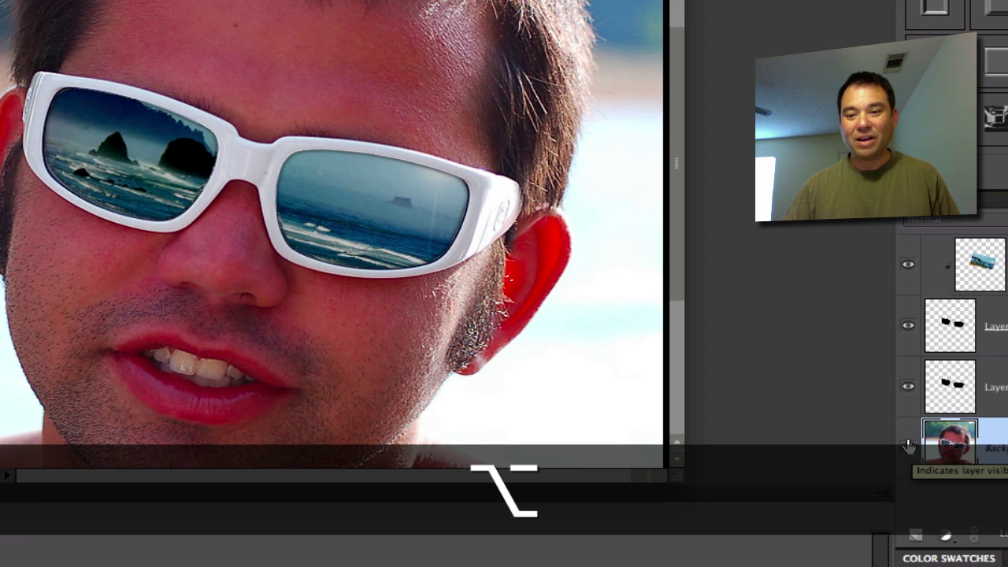
left_click(910, 449, "alt")
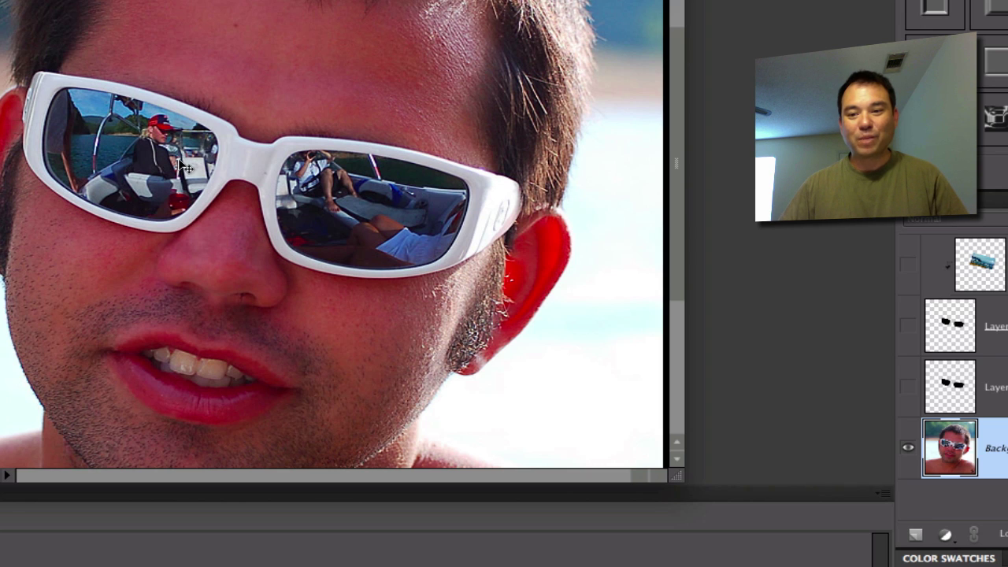
left_click(909, 386)
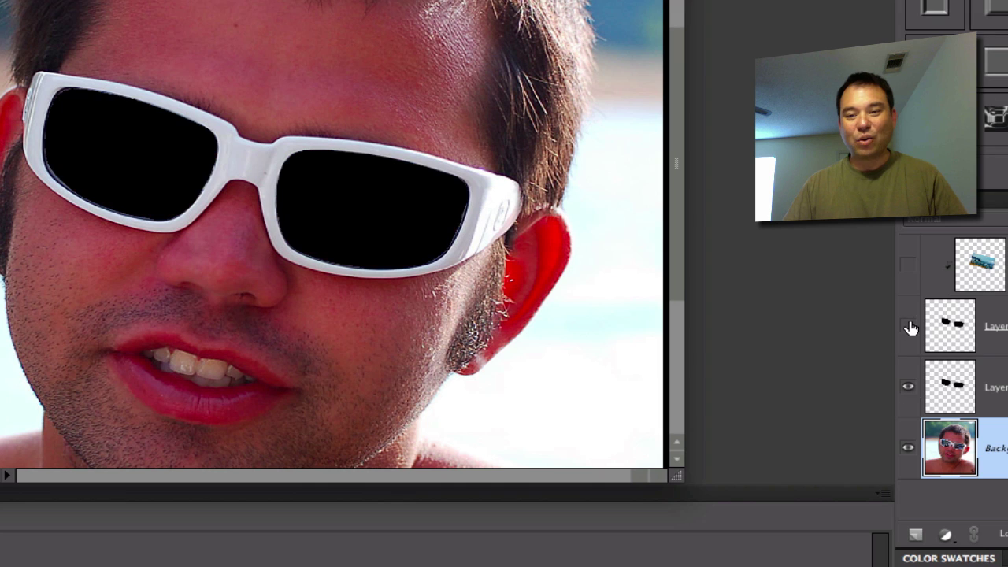
left_click(909, 326)
left_click(909, 266)
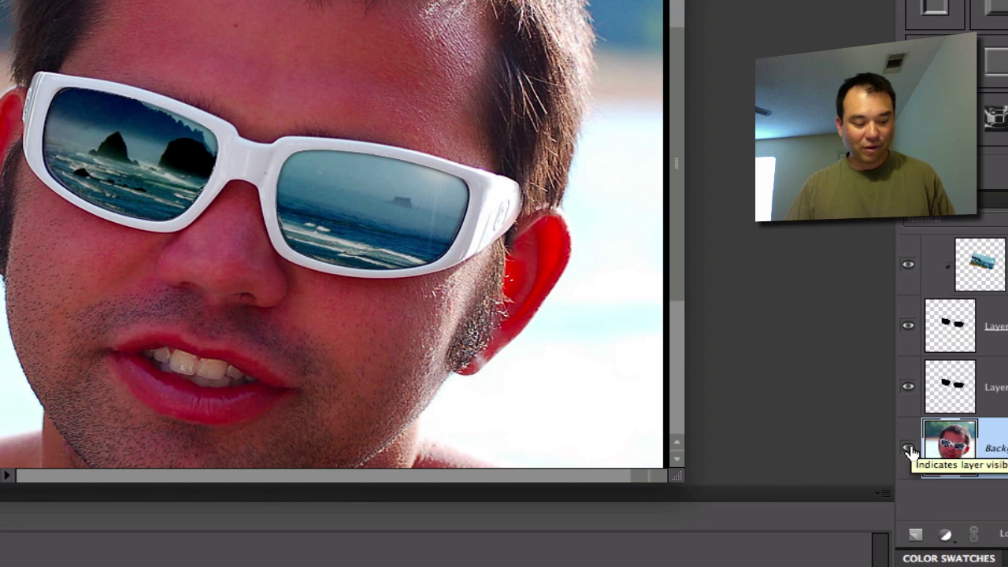
key("ctrl")
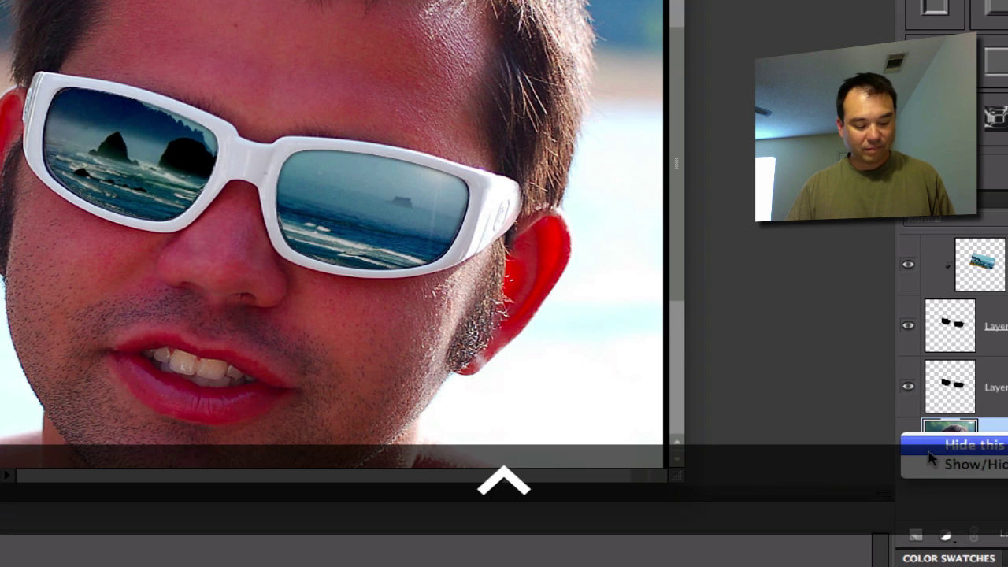
key("alt")
left_click(910, 451, "alt")
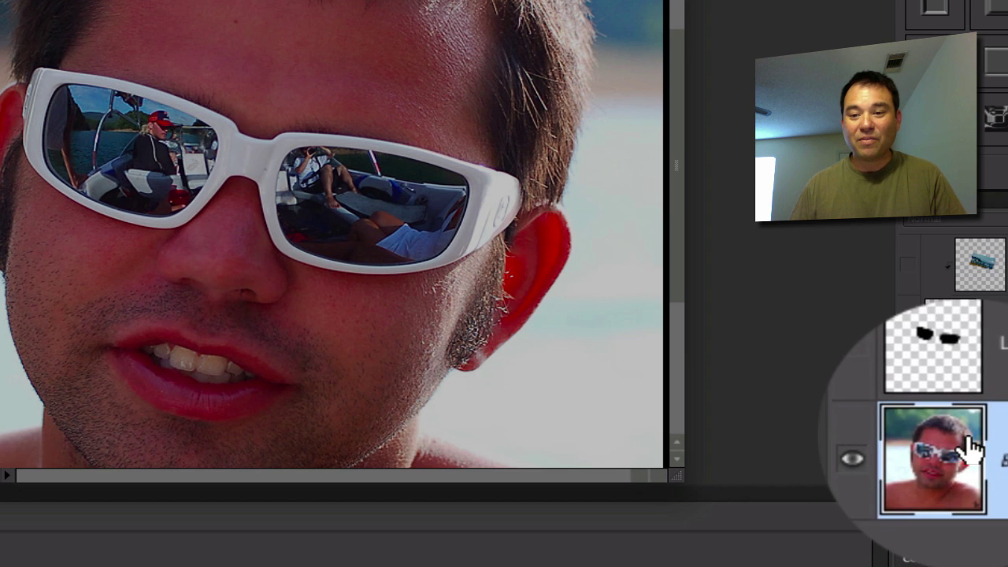
- Add a blank layer above the Background and swap the foreground colour to black
left_click(914, 540)
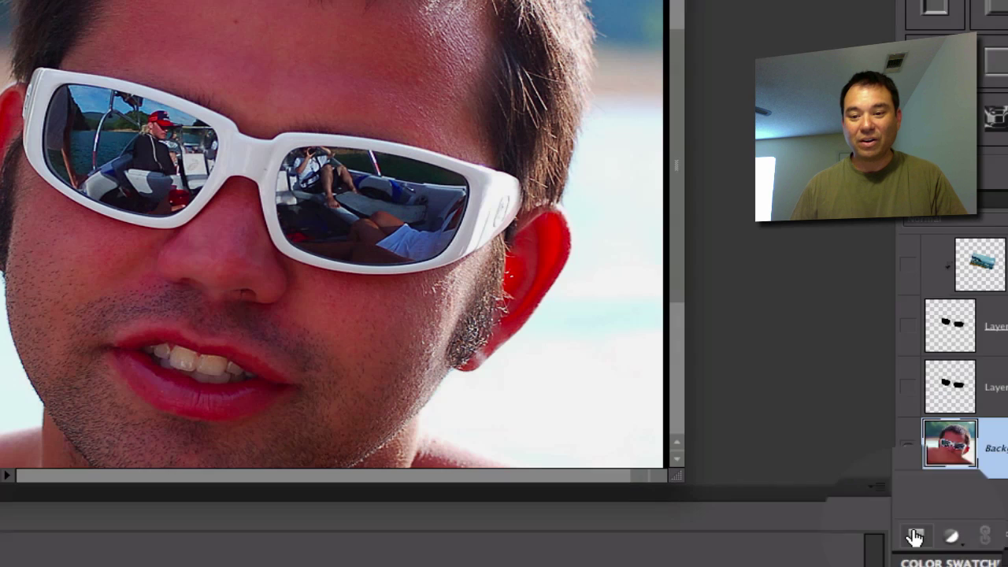
left_click(914, 539)
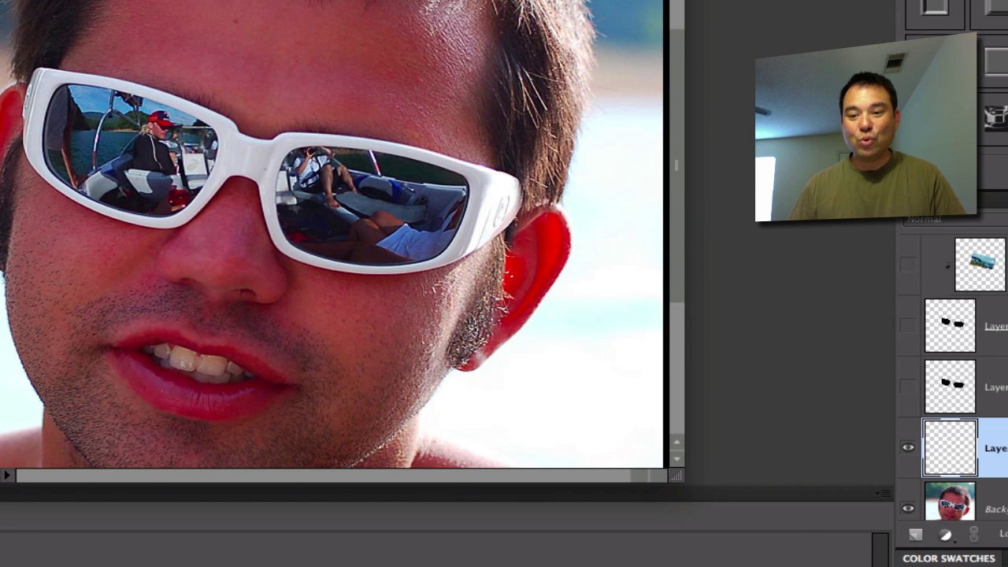
scroll(945, 454, "down", 1)
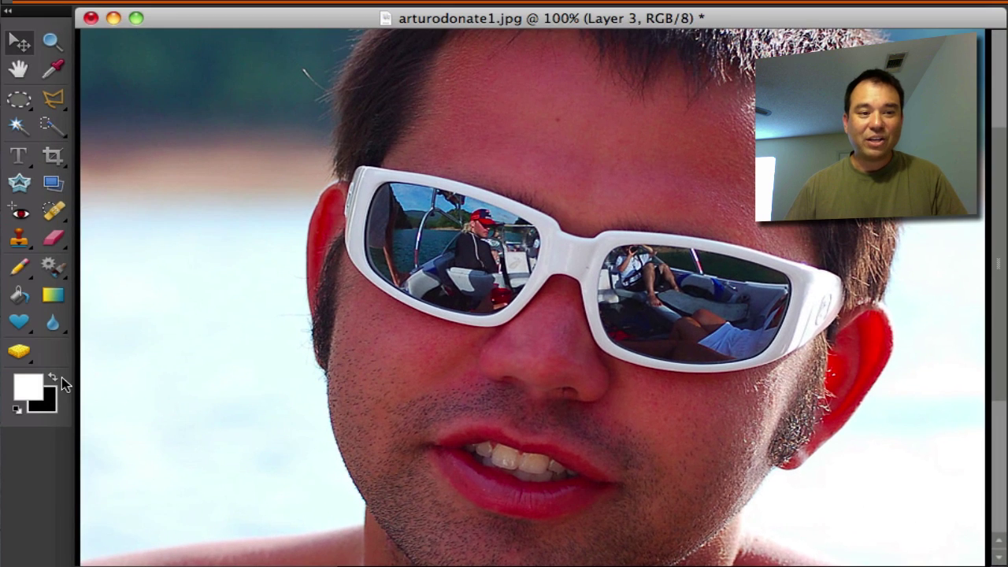
left_click(52, 378)
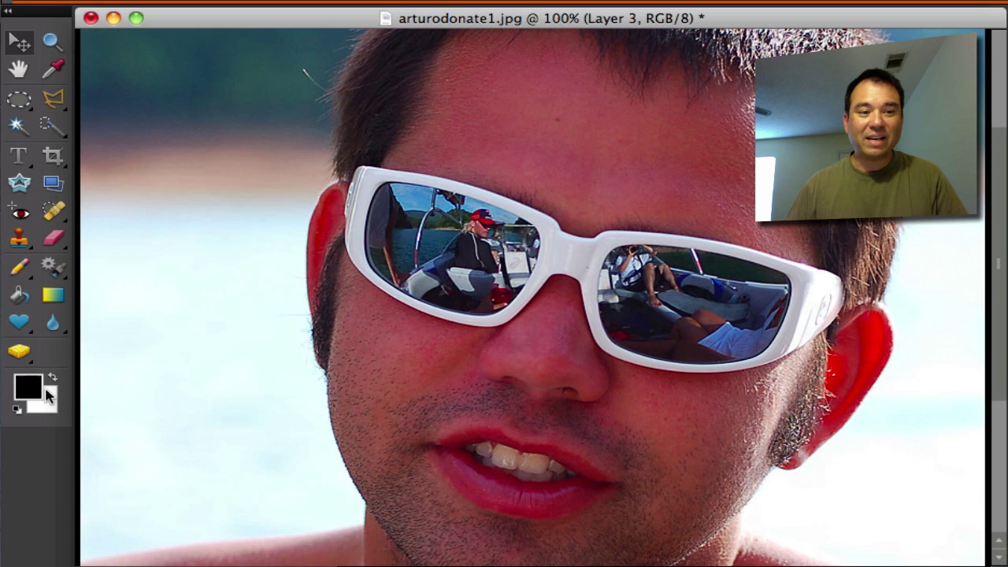
- With the Pencil, paint the left lens solid black and start covering the right lens
left_click(19, 269)
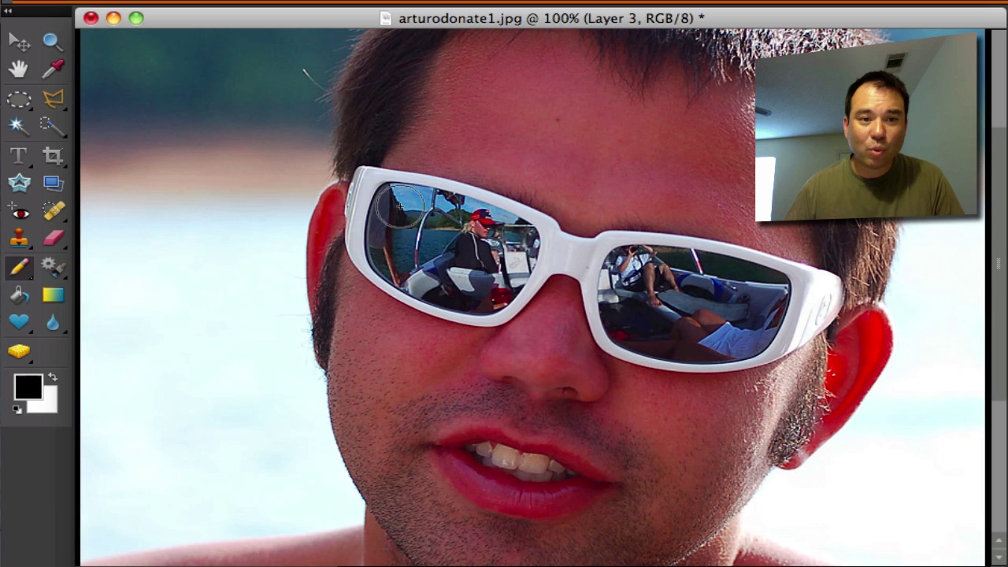
mouse_move(398, 204)
left_mouse_down()
mouse_move(403, 257)
mouse_move(419, 259)
mouse_move(431, 243)
mouse_move(403, 206)
mouse_move(501, 230)
mouse_move(511, 252)
mouse_move(523, 241)
mouse_move(508, 276)
mouse_move(477, 292)
mouse_move(428, 280)
left_mouse_up()
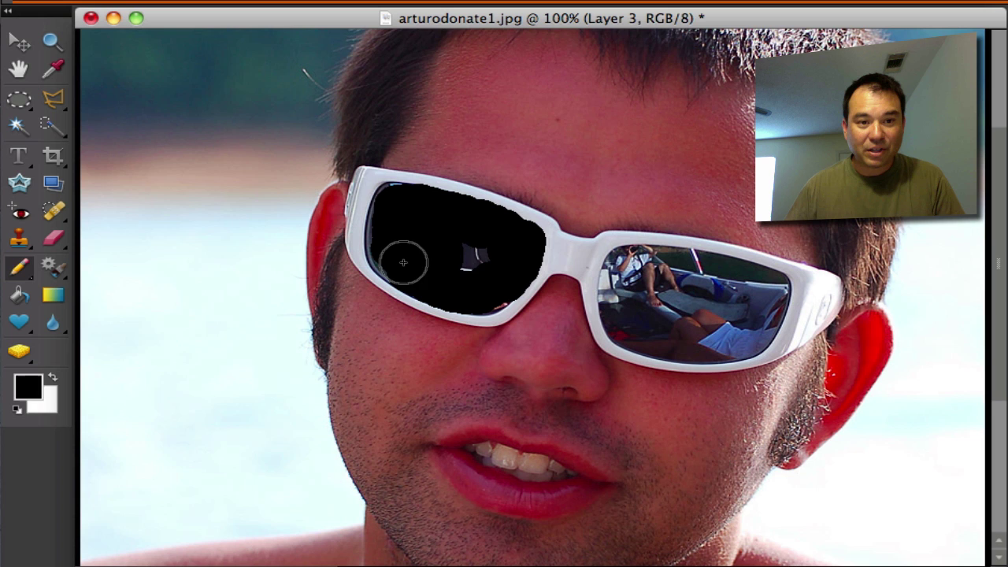
left_click_drag(464, 243, 457, 254)
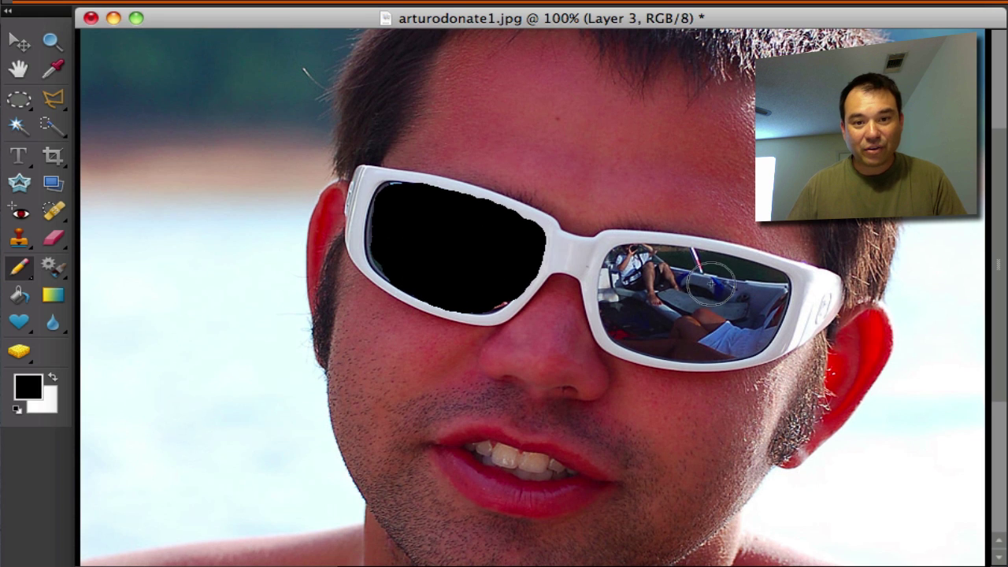
mouse_move(711, 282)
left_mouse_down()
mouse_move(661, 293)
mouse_move(746, 303)
mouse_move(654, 285)
mouse_move(627, 267)
mouse_move(699, 267)
mouse_move(748, 281)
mouse_move(759, 297)
mouse_move(765, 289)
mouse_move(755, 319)
mouse_move(719, 340)
mouse_move(748, 338)
mouse_move(751, 330)
mouse_move(652, 328)
mouse_move(621, 278)
mouse_move(624, 302)
mouse_move(652, 324)
mouse_move(726, 338)
mouse_move(655, 338)
mouse_move(631, 324)
mouse_move(662, 315)
mouse_move(672, 282)
mouse_move(686, 304)
left_mouse_up()
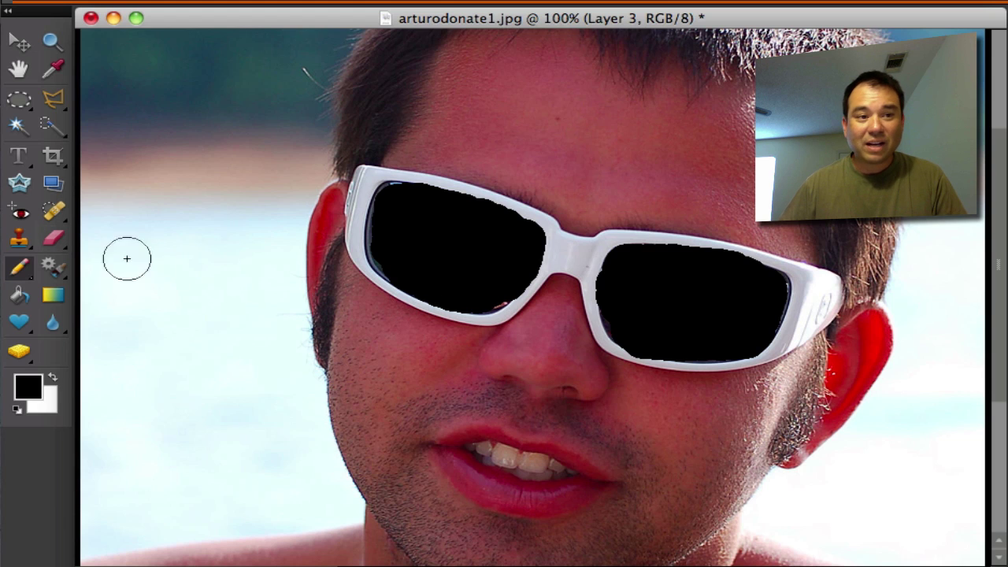
- Switch to the Eraser tool to tidy the edges of the black lenses
left_click(53, 241)
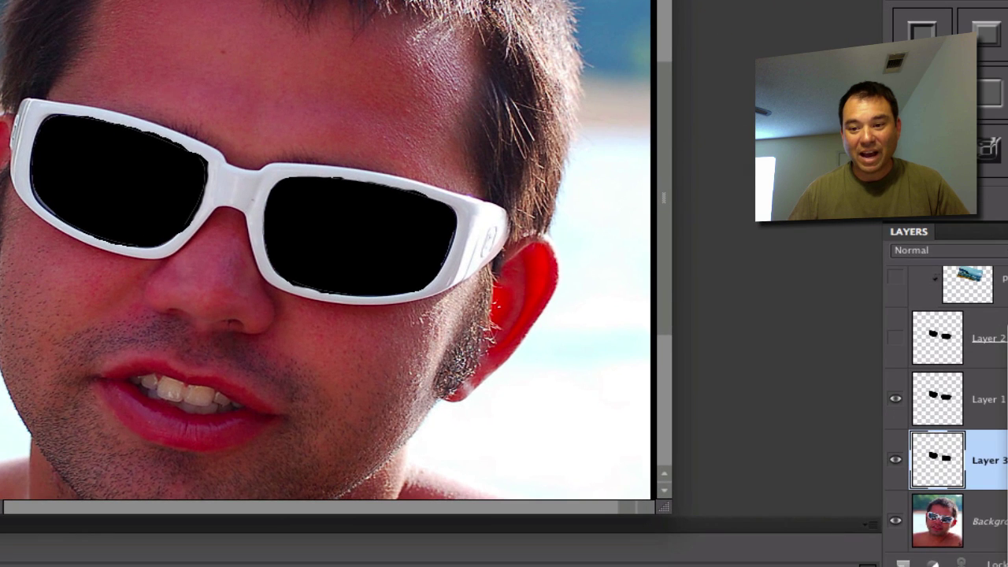
- Delete Layer 3, confirm the deletion, and select the black lens Layer 1
left_click(903, 564)
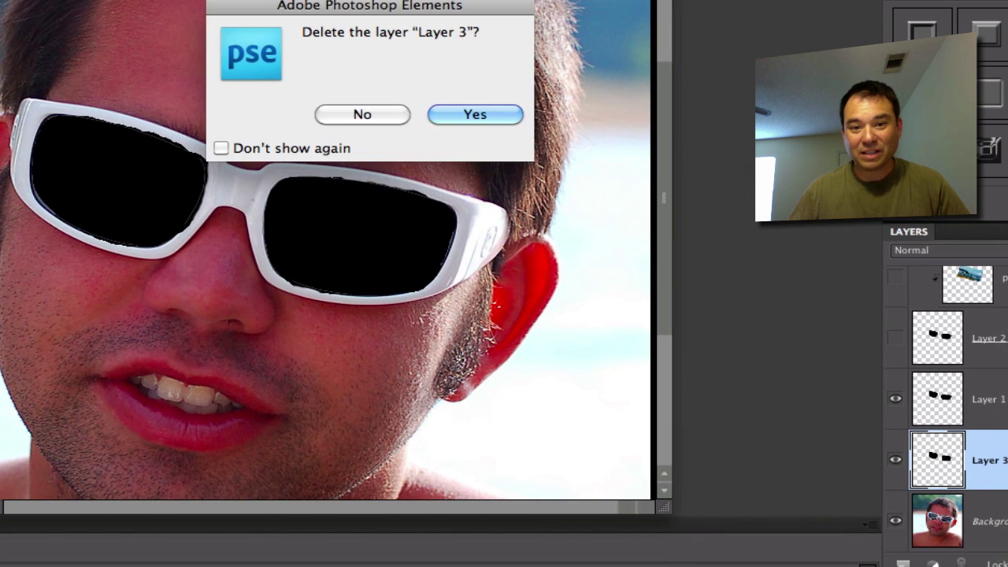
left_click(487, 120)
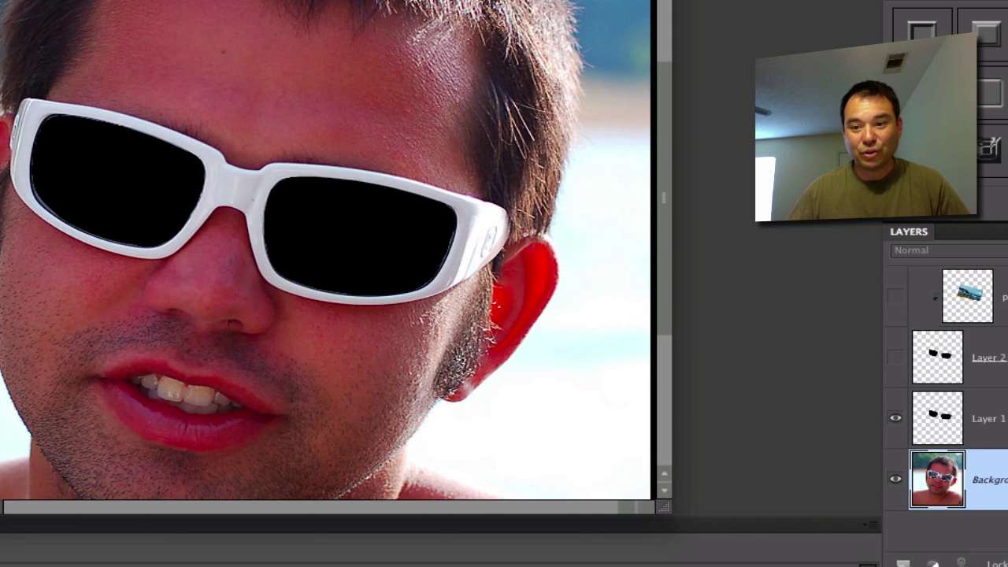
left_click(973, 420)
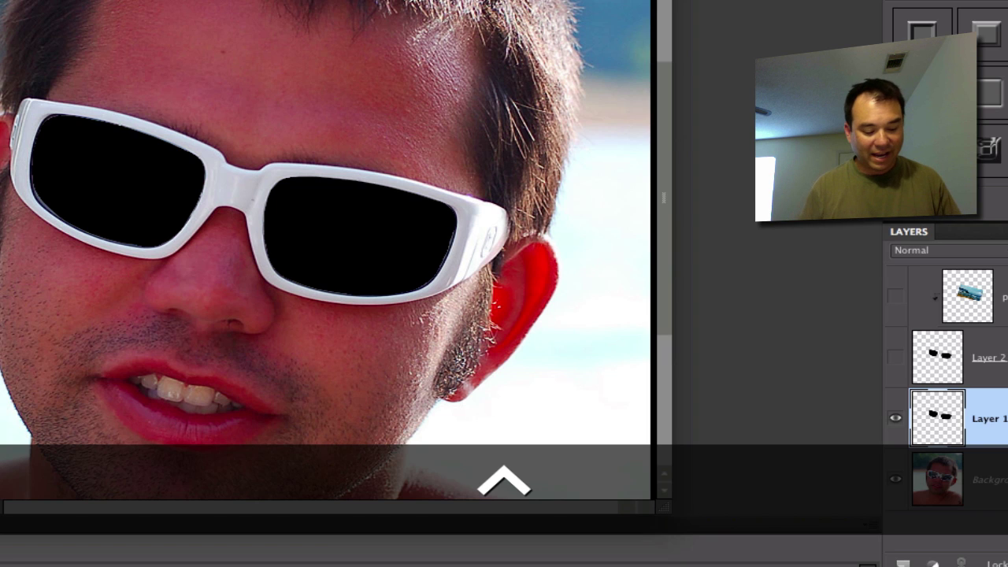
key("super+j")
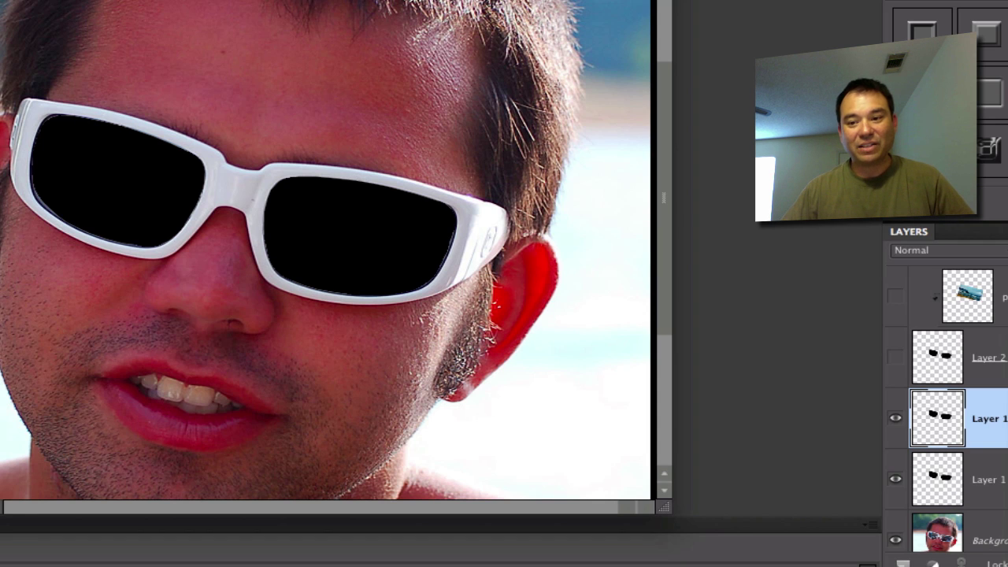
key("Delete")
left_click(476, 117)
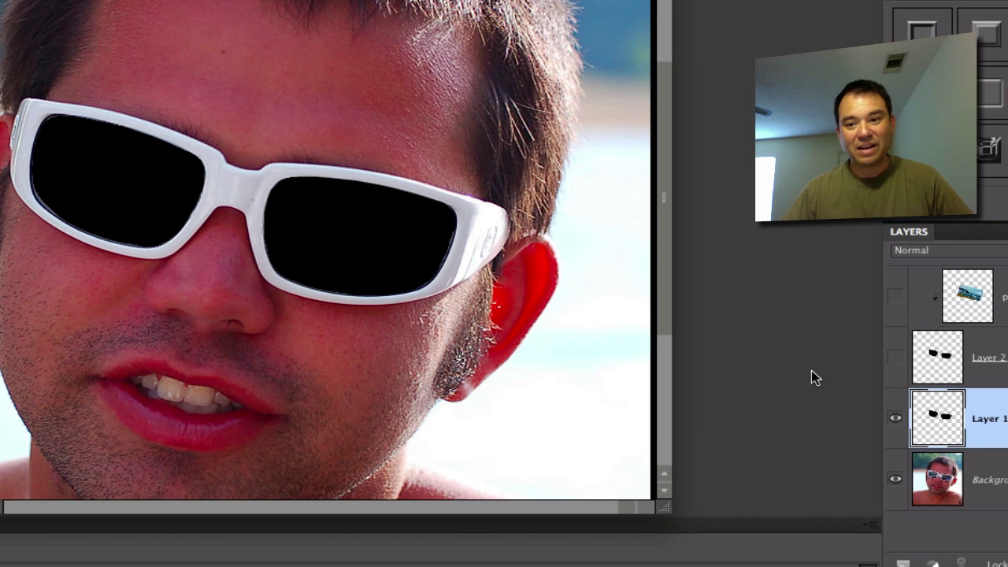
left_click(938, 363)
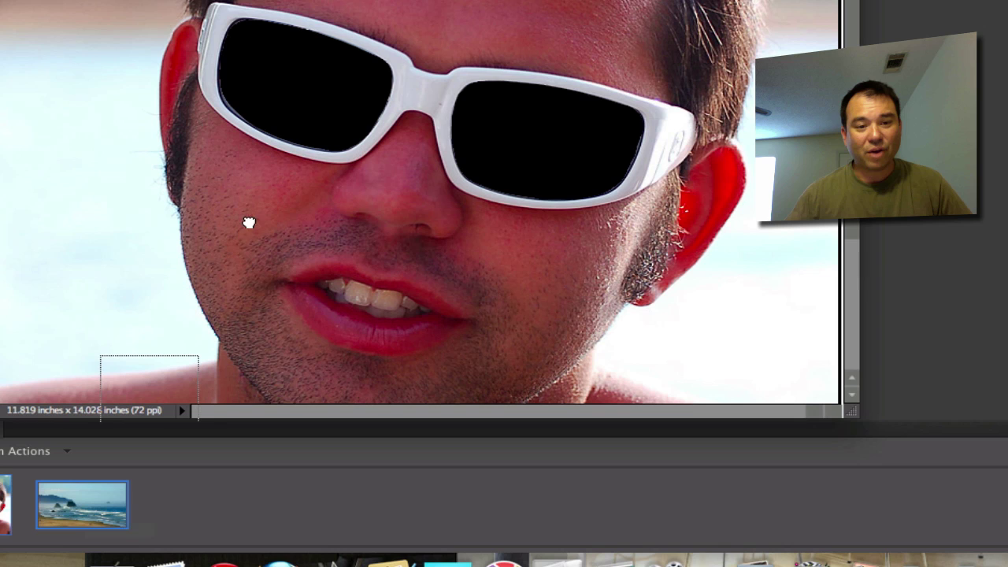
- Bring paraflyer.jpg into the document, rotate it clockwise, and position it over the sunglasses
left_click_drag(324, 103, 322, 100)
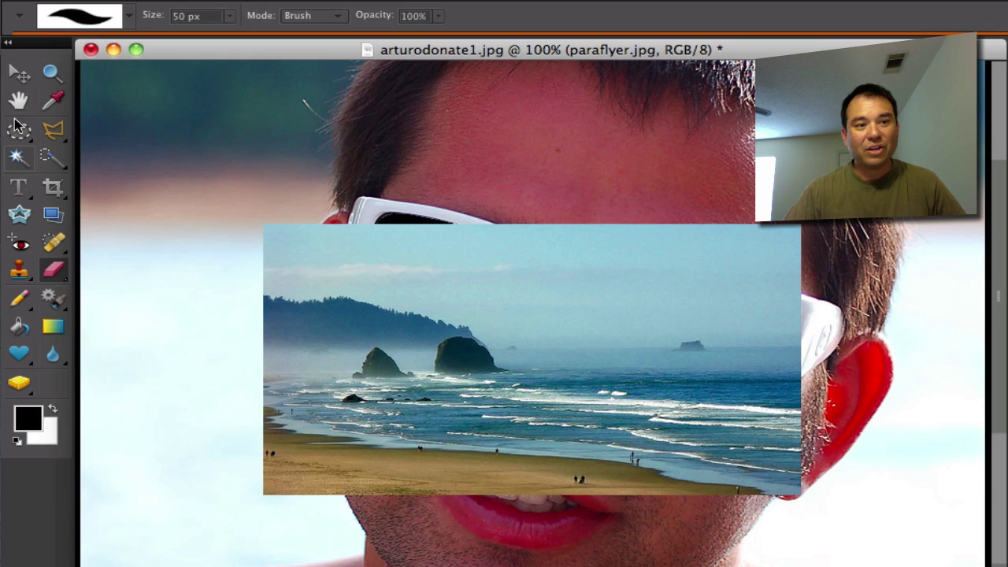
left_click(20, 75)
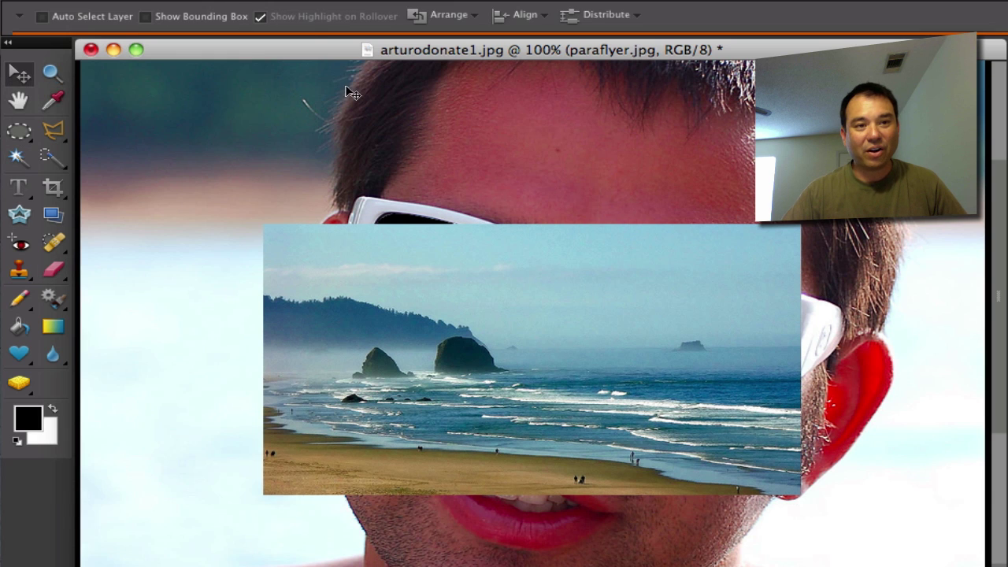
left_click(145, 16)
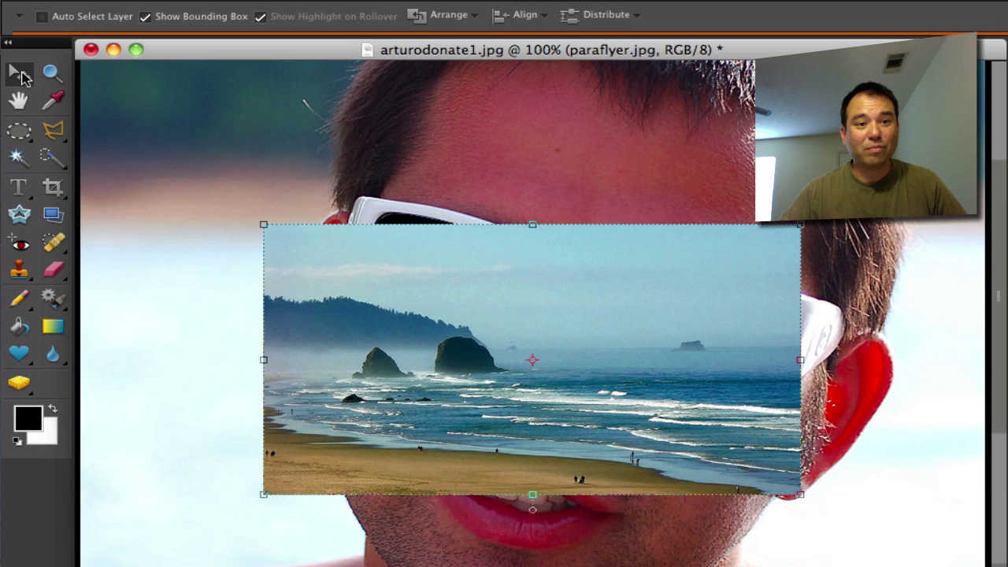
left_click_drag(256, 215, 318, 174)
left_click_drag(509, 322, 529, 307)
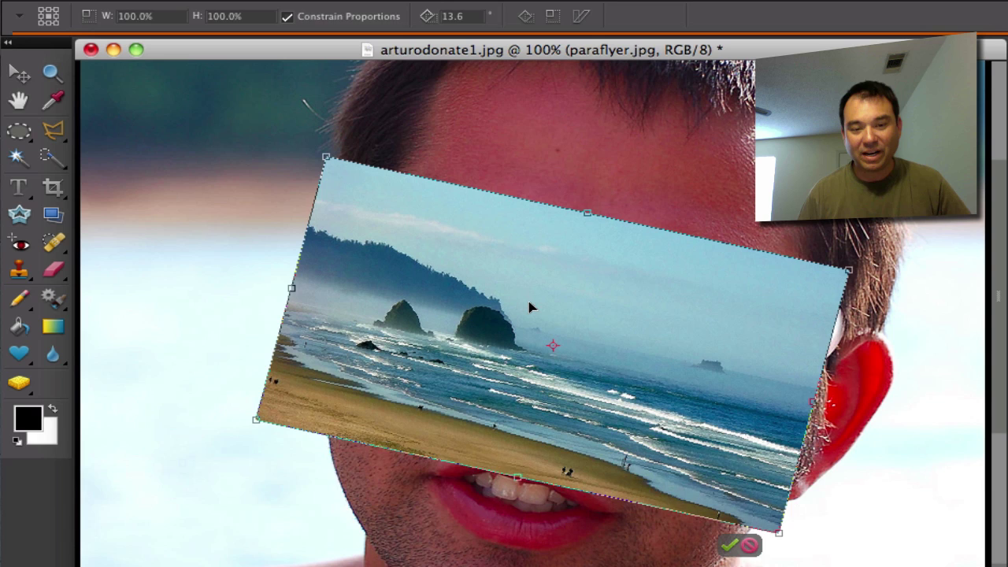
key("Return")
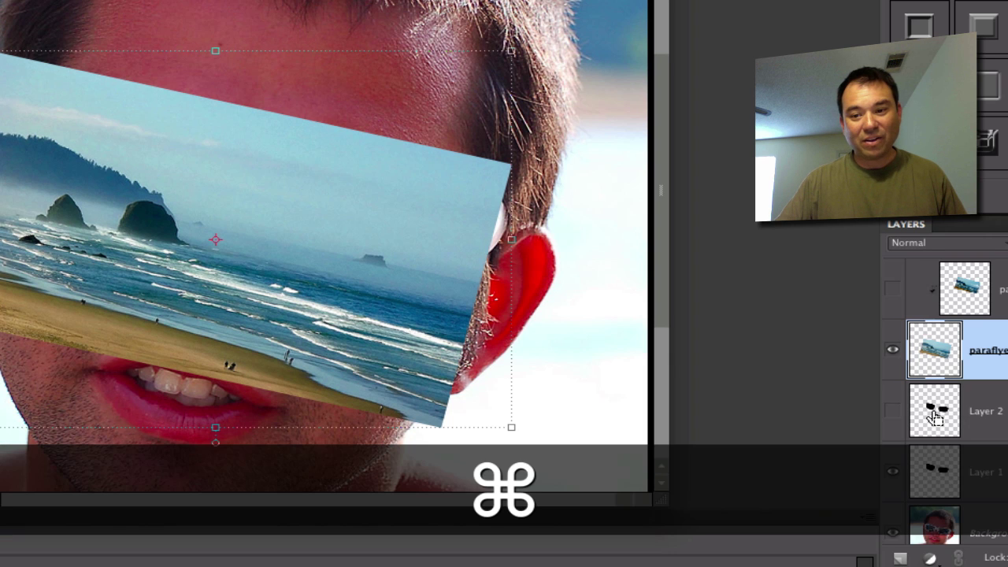
- Load the Layer 2 glasses selection and clip paraflyer.jpg to Layer 2
left_click(936, 416, "super")
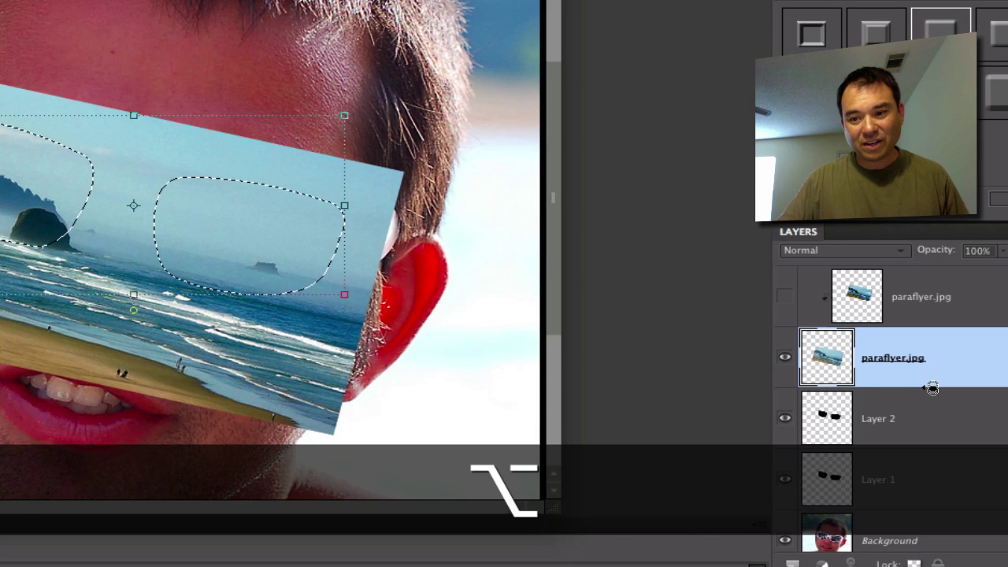
left_click(932, 388, "alt")
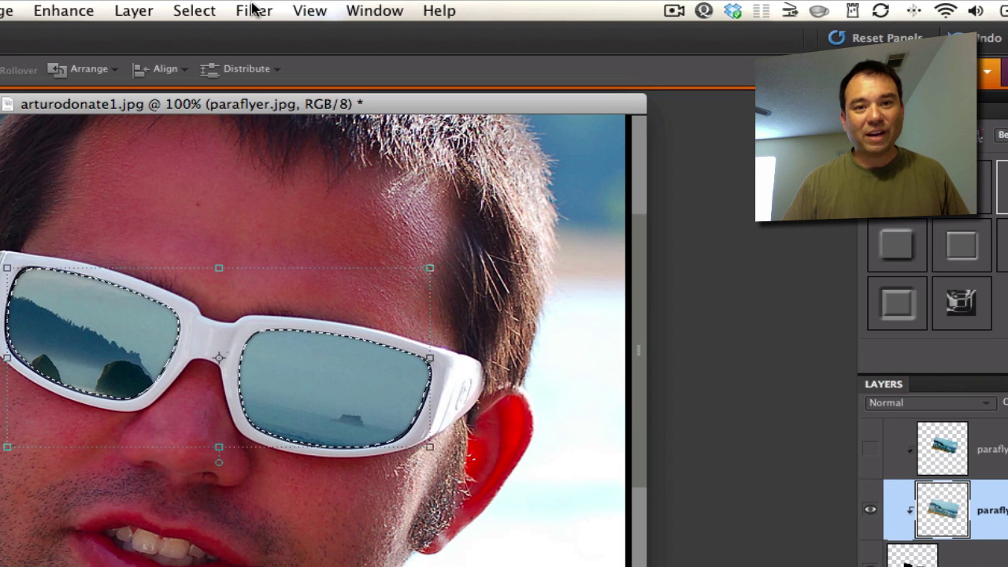
- Apply Spherize at 49% in Normal mode to the beach reflection, then deselect
left_click(254, 8)
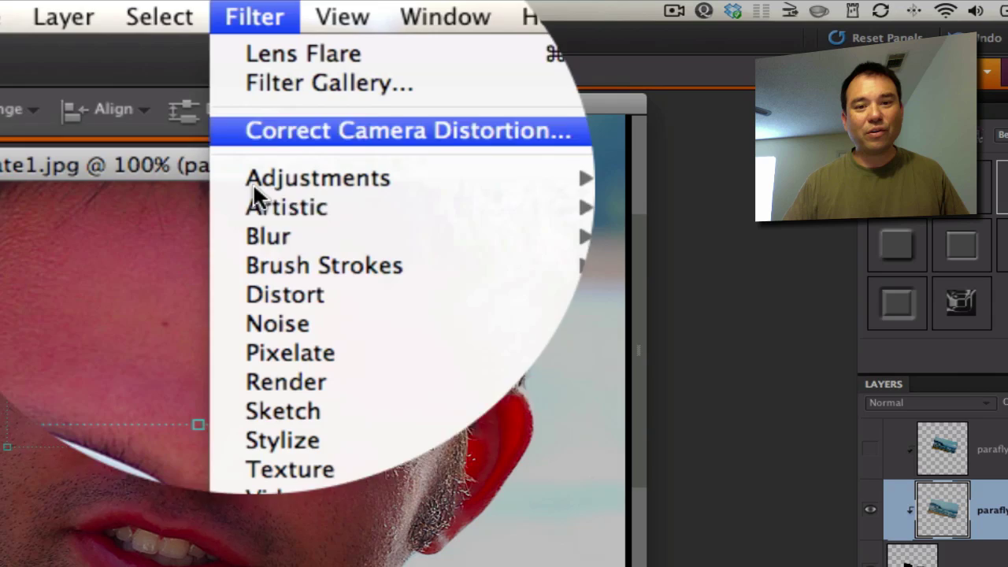
mouse_move(310, 296)
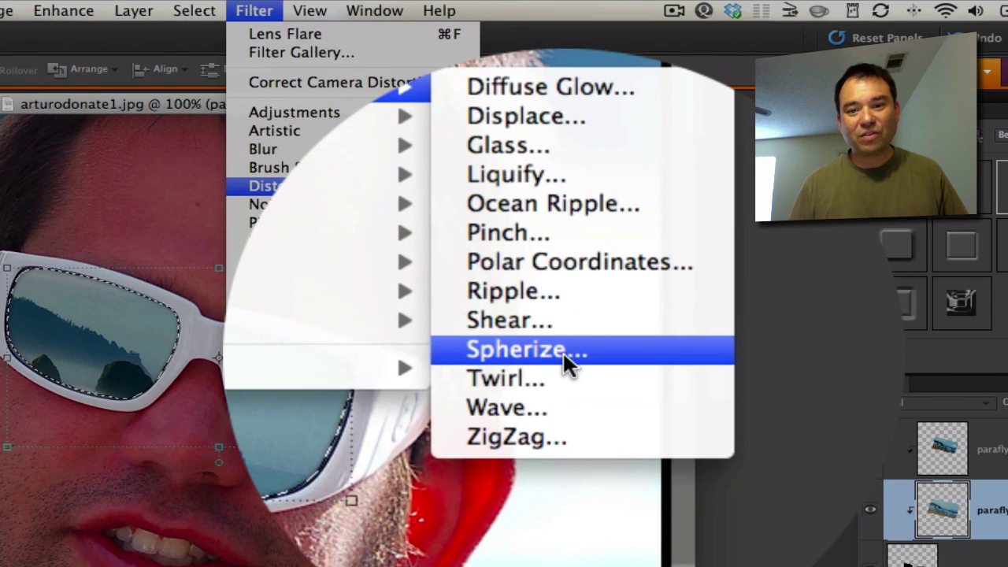
left_click(562, 351)
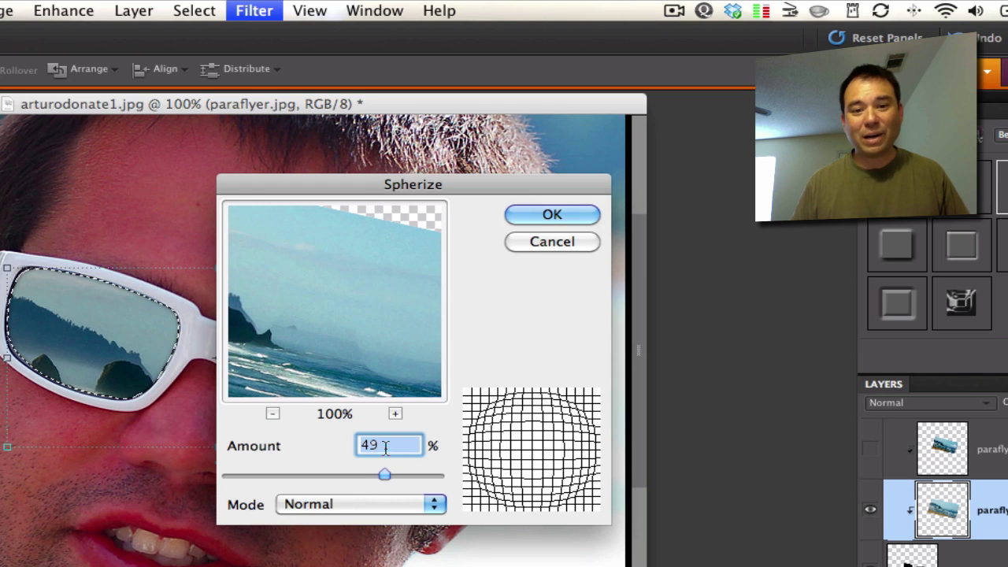
left_click(520, 217)
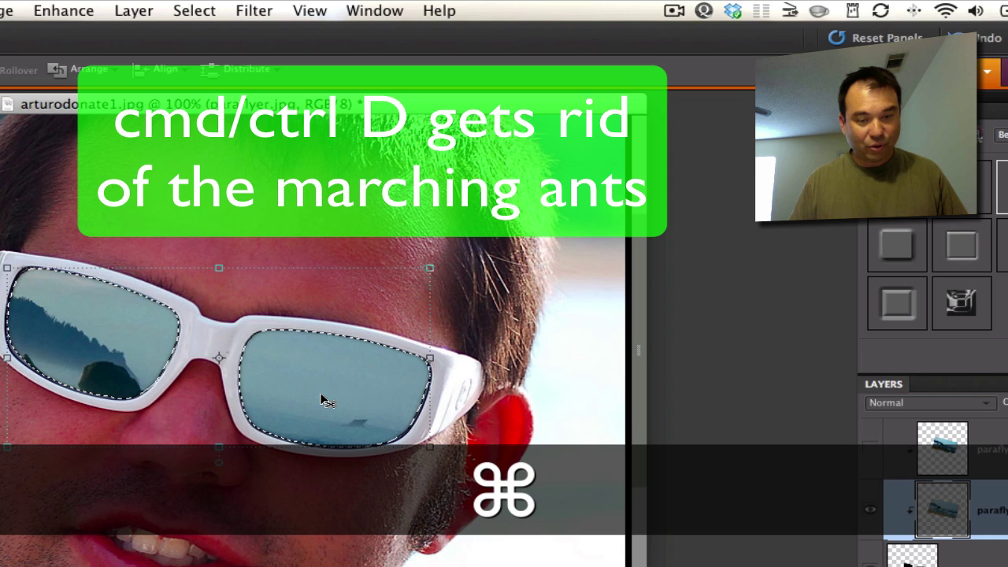
key("super+d")
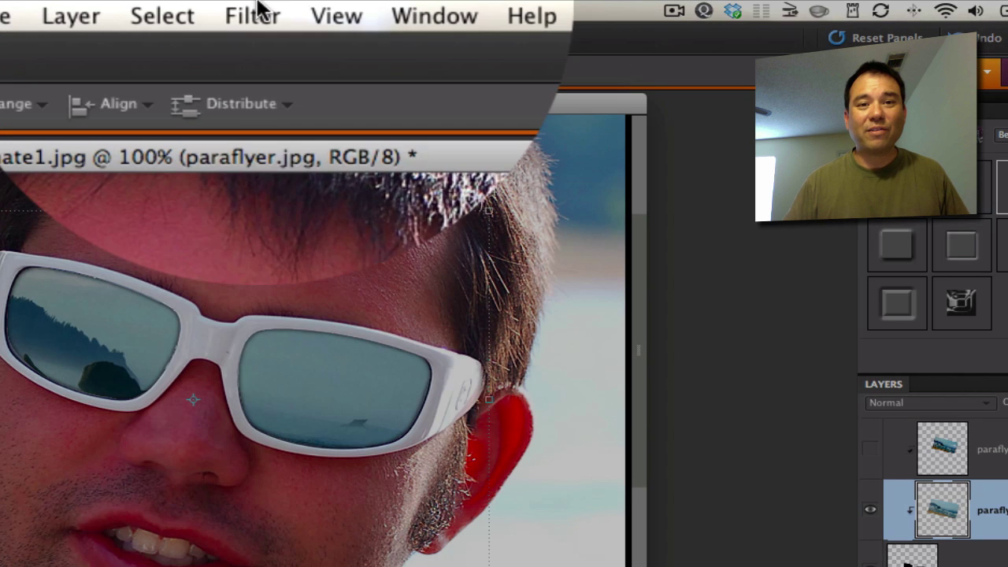
- Render a 105mm Prime lens flare centred near the reflection's upper right
left_click(256, 10)
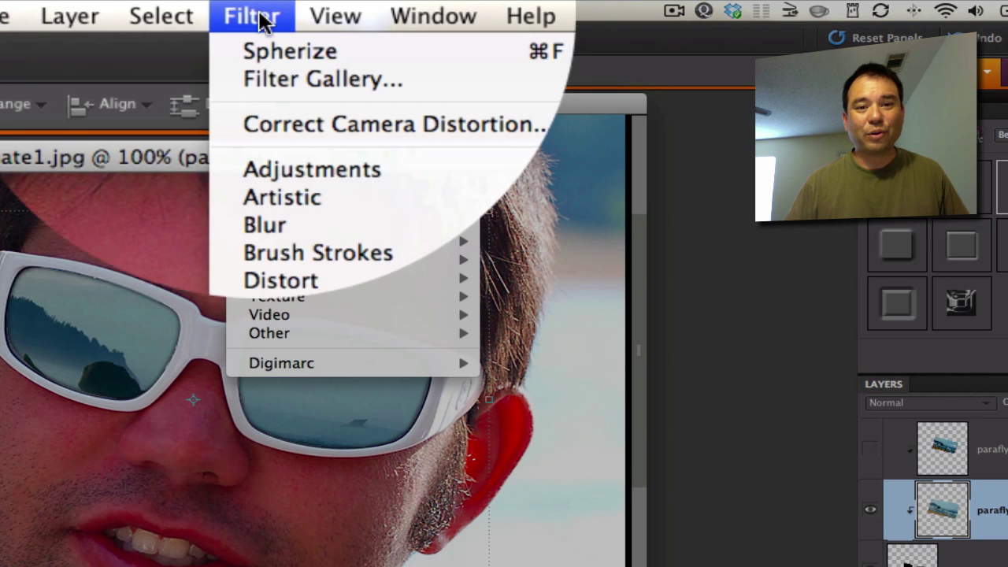
mouse_move(287, 290)
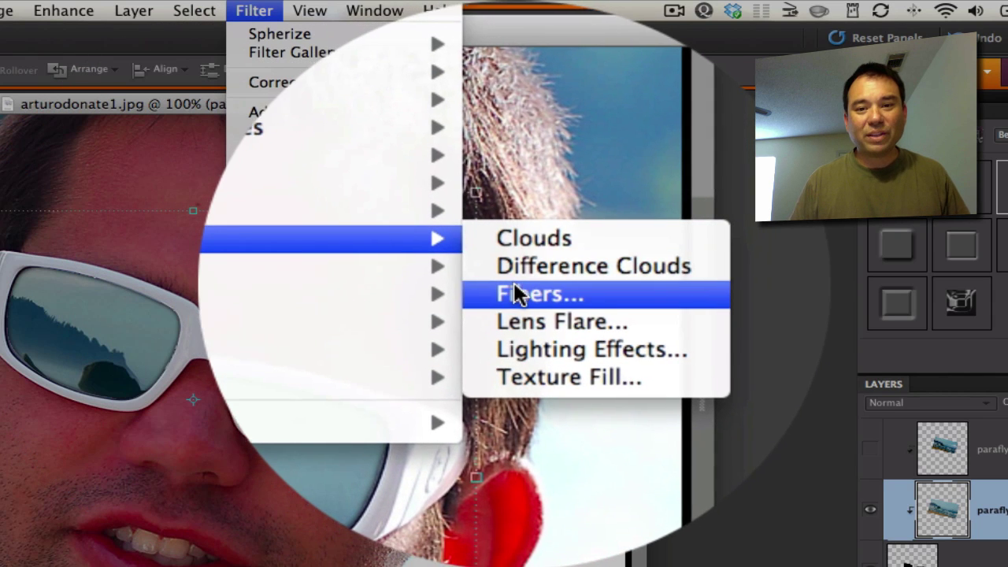
left_click(537, 297)
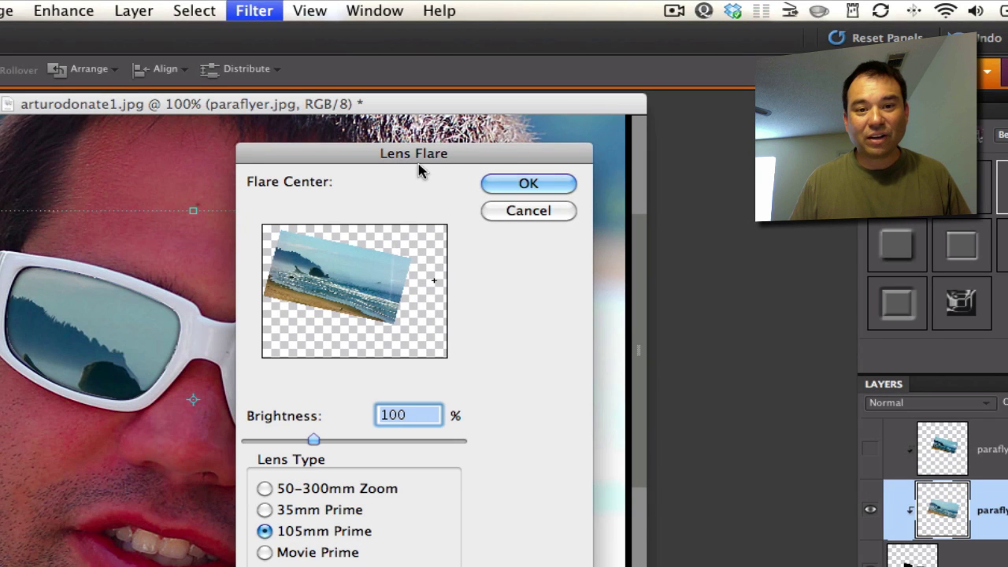
left_click_drag(456, 161, 682, 162)
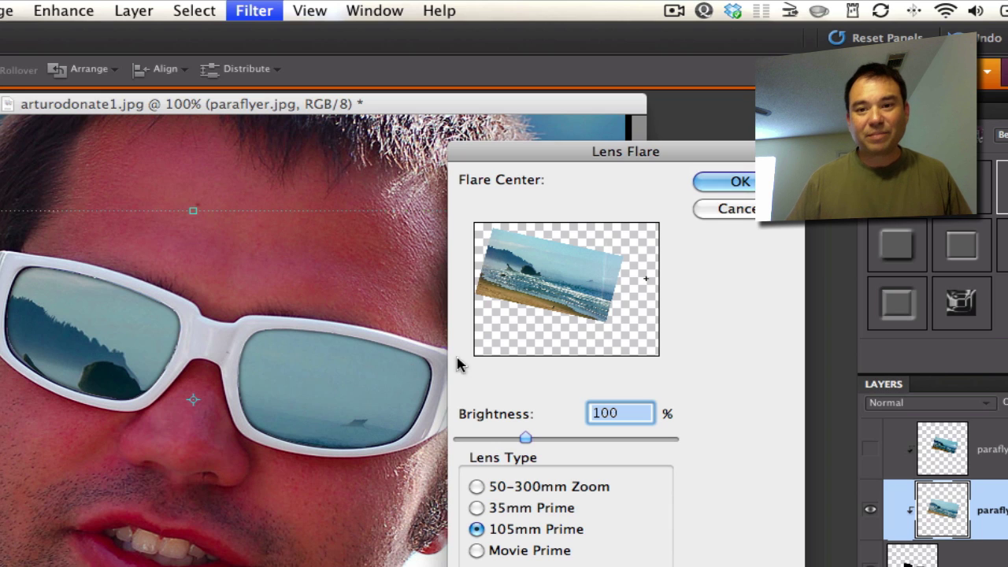
left_click(478, 508)
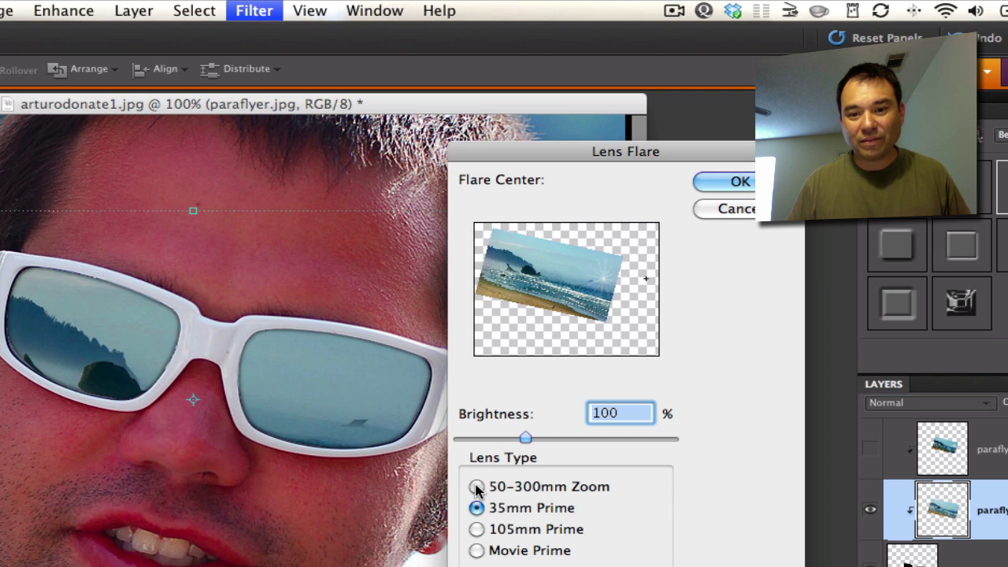
left_click(478, 487)
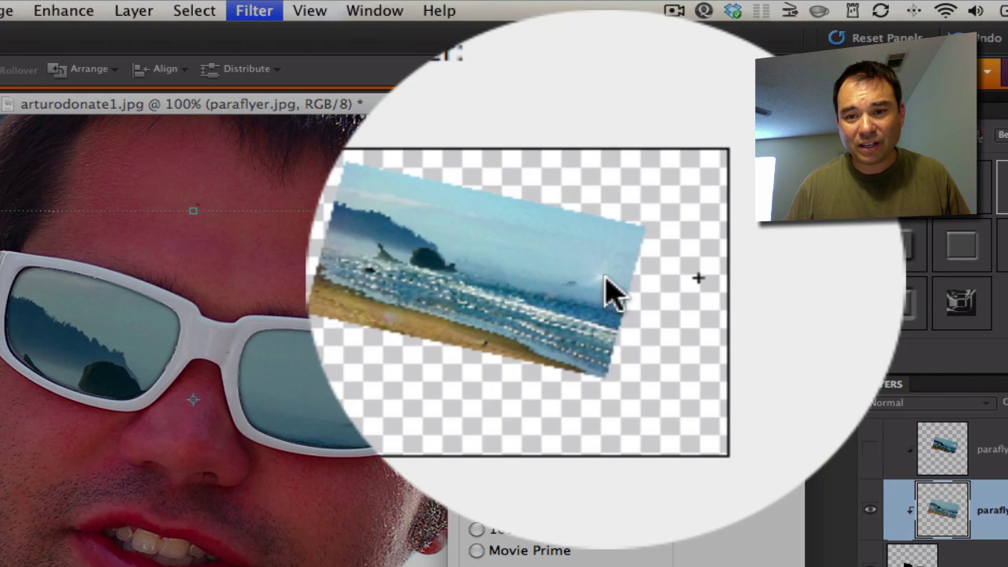
left_click(604, 276)
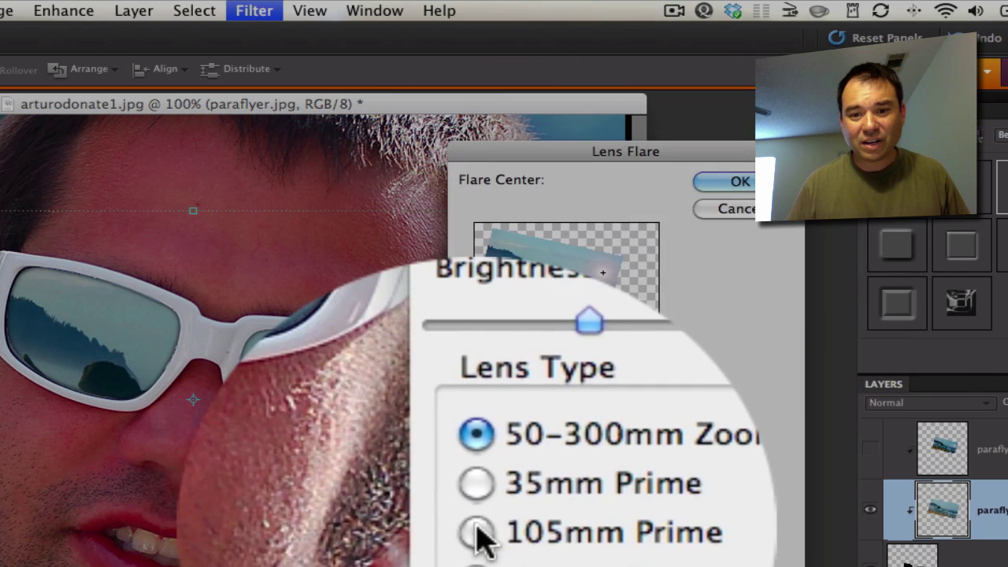
left_click(477, 529)
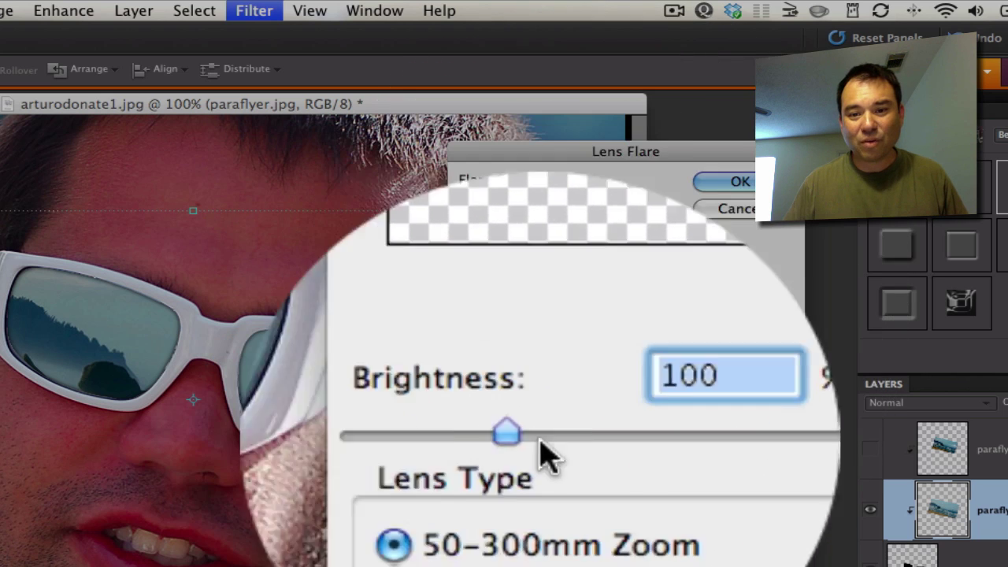
left_click(480, 530)
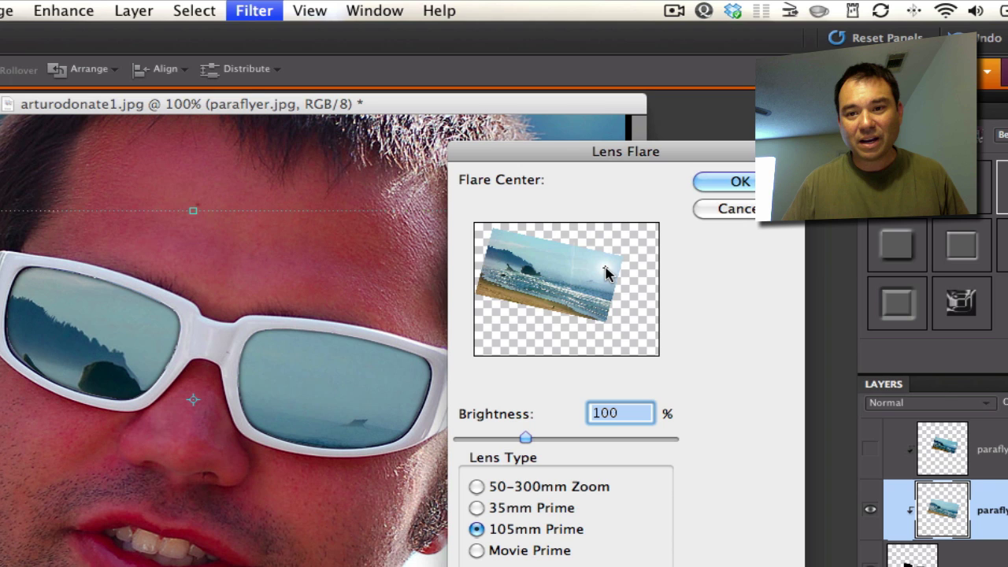
left_click(733, 183)
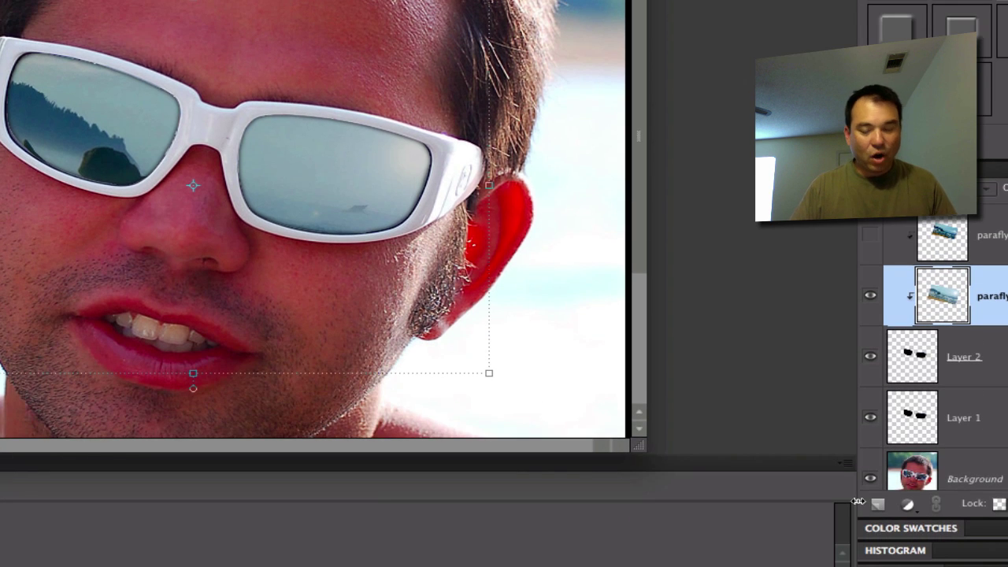
key("alt")
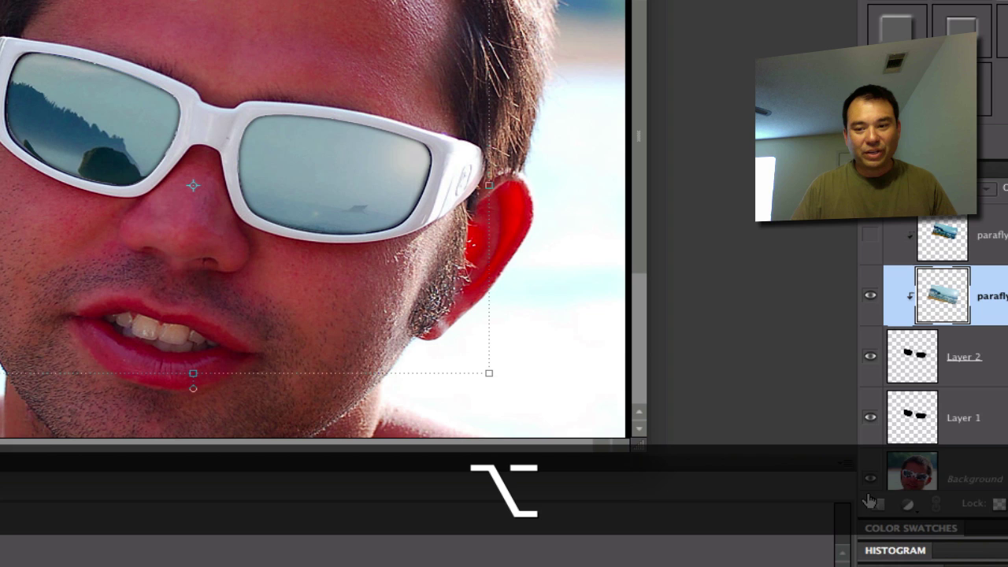
left_click(872, 479, "alt")
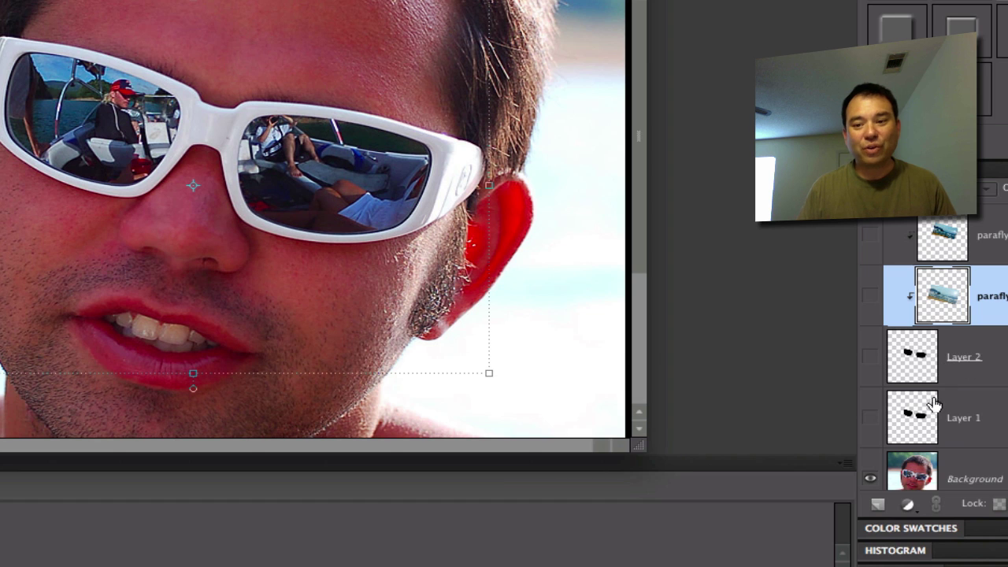
left_click(871, 420)
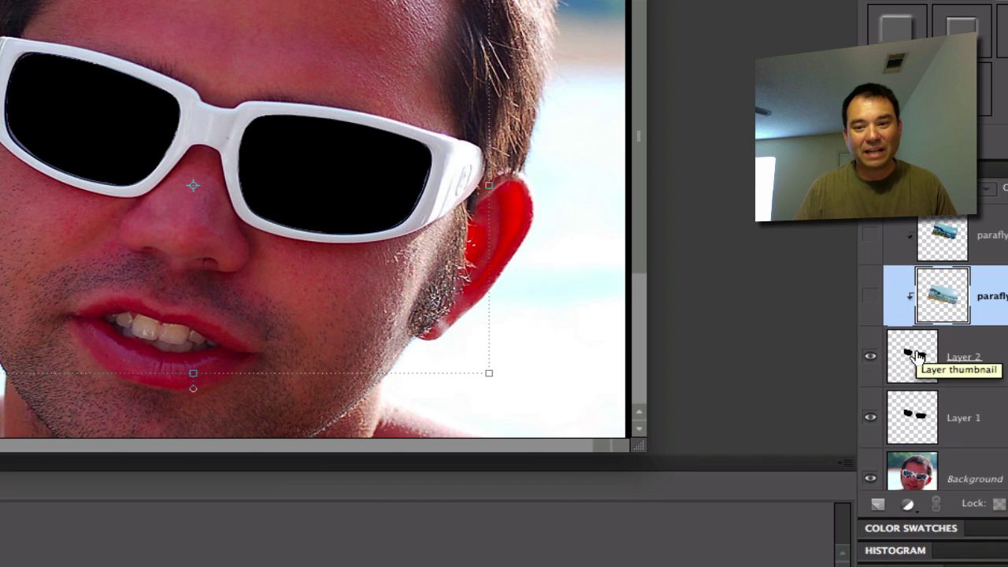
left_click(872, 297)
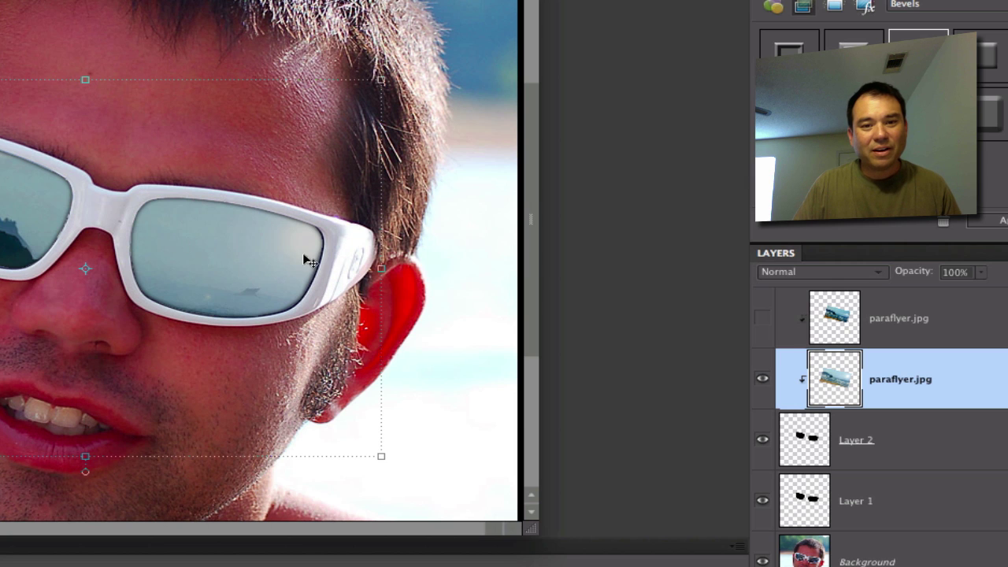
- Drag the paraflyer.jpg reflection layer's opacity slider down to 89%
left_click(983, 273)
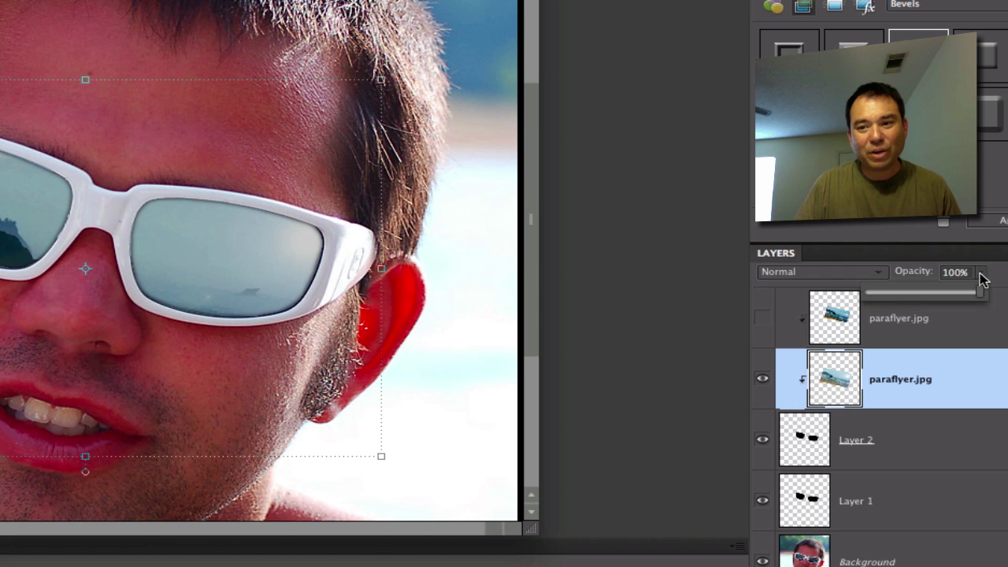
left_click_drag(987, 296, 971, 296)
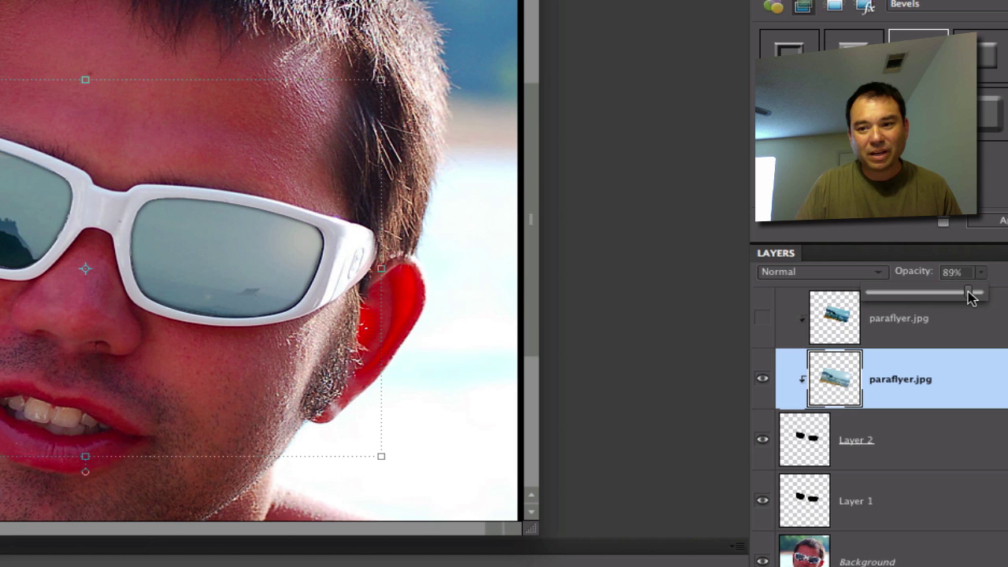
left_click_drag(970, 293, 970, 292)
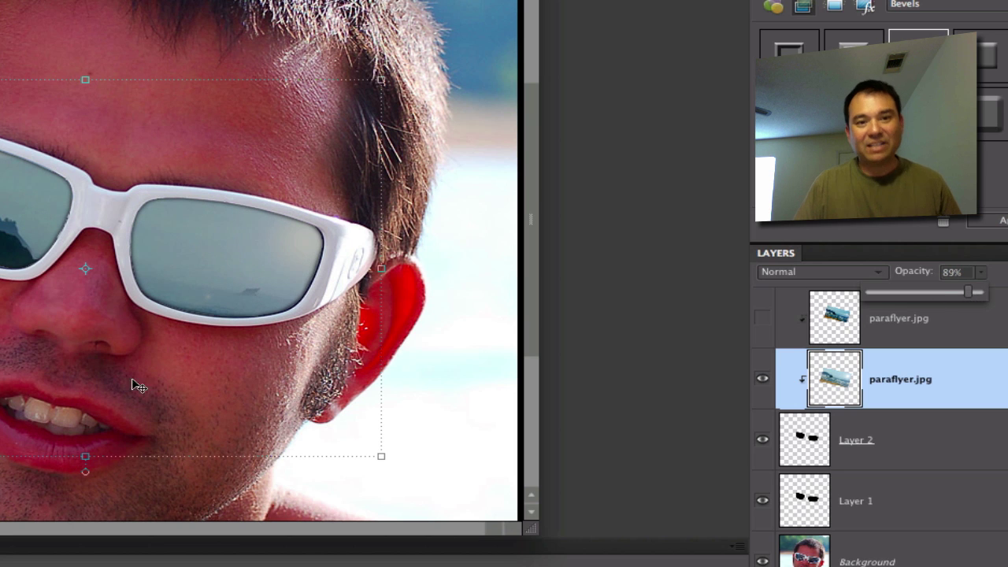